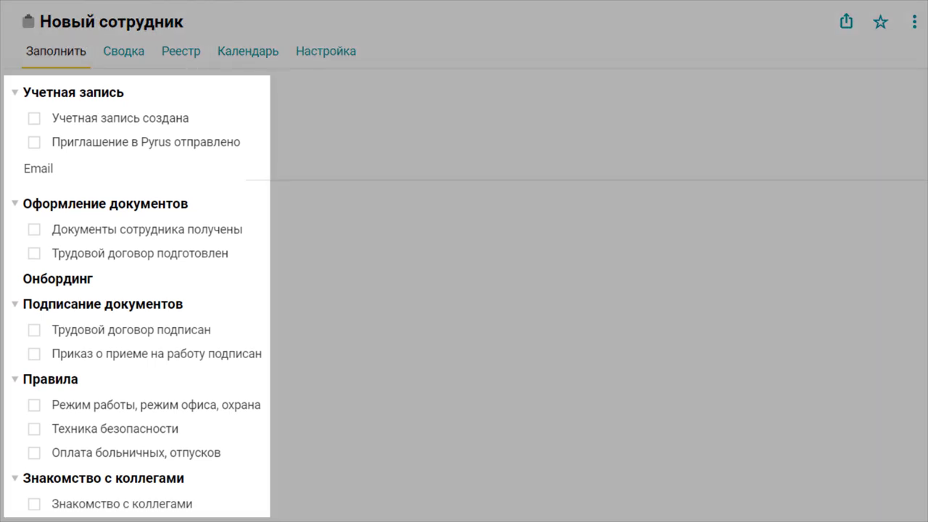
Scroll the blank Новый сотрудник form back up to its first field.
{"action": "scroll", "coordinate": [387, 48], "scroll_direction": "up", "scroll_amount": 10}
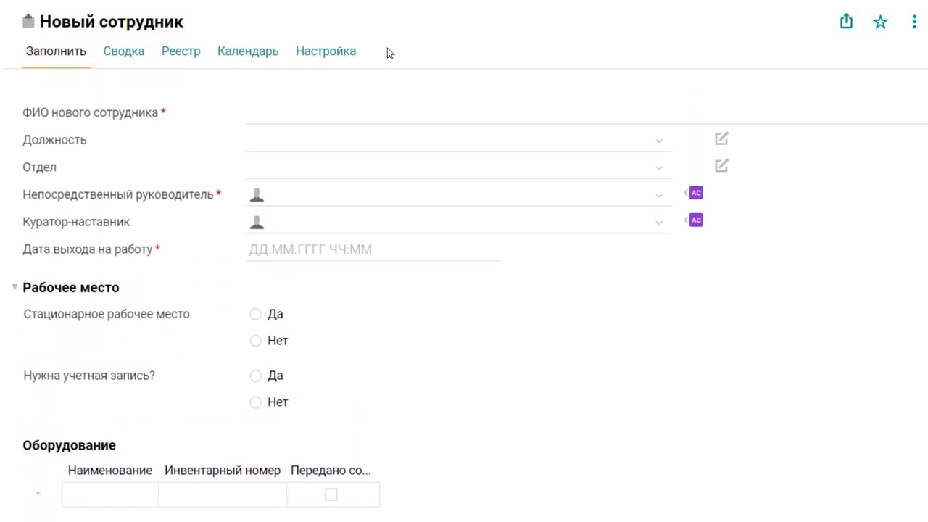
Enter the employee's full name, position Дизайнер and department Дизайнерский отдел.
{"action": "left_click", "coordinate": [327, 114]}
{"action": "left_click", "coordinate": [315, 138]}
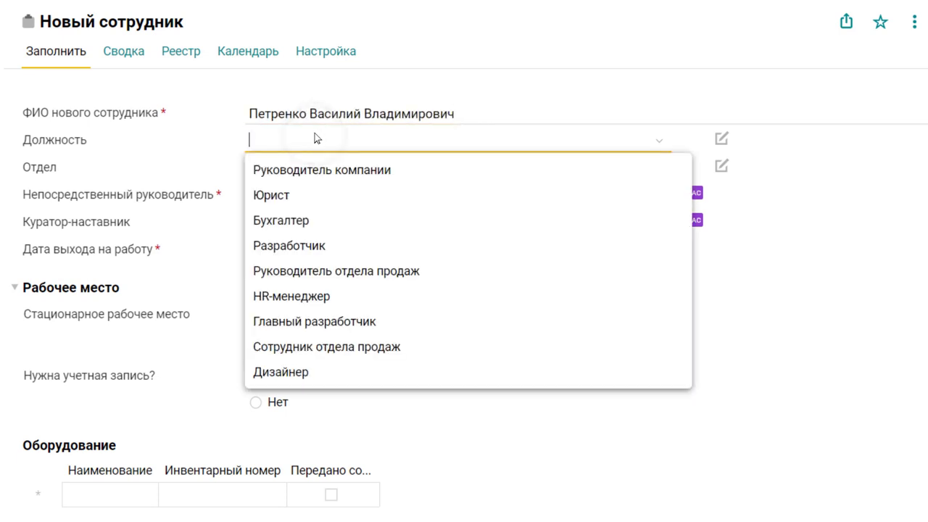
{"action": "type", "text": "ди"}
{"action": "left_click", "coordinate": [310, 171]}
{"action": "left_click", "coordinate": [310, 165]}
{"action": "type", "text": "ди"}
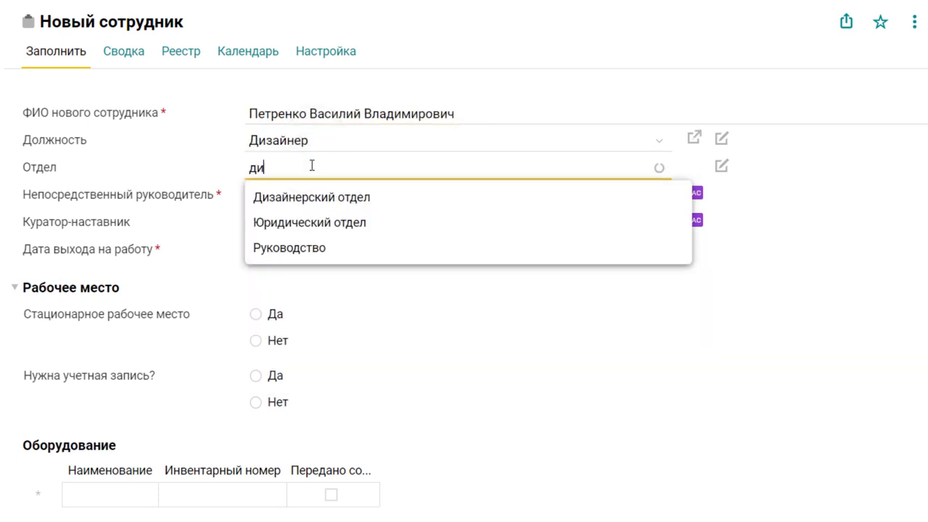
{"action": "left_click", "coordinate": [306, 205]}
Set the start date to 18 January 09:00 and submit the form as a task.
{"action": "scroll", "coordinate": [306, 136], "scroll_direction": "down", "scroll_amount": 2}
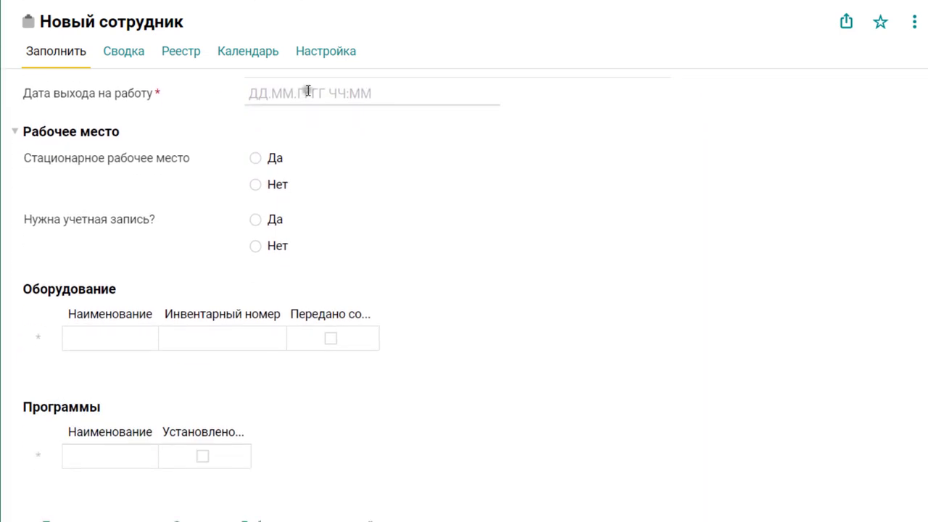
{"action": "left_click", "coordinate": [307, 90]}
{"action": "left_click", "coordinate": [272, 255]}
{"action": "scroll", "coordinate": [534, 276], "scroll_direction": "up", "scroll_amount": 4}
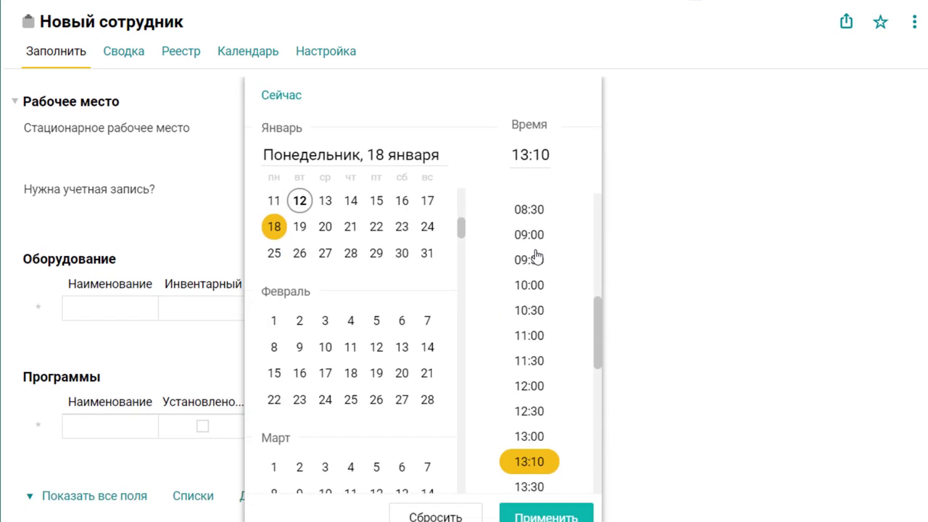
{"action": "left_click", "coordinate": [532, 307]}
{"action": "left_click", "coordinate": [562, 505]}
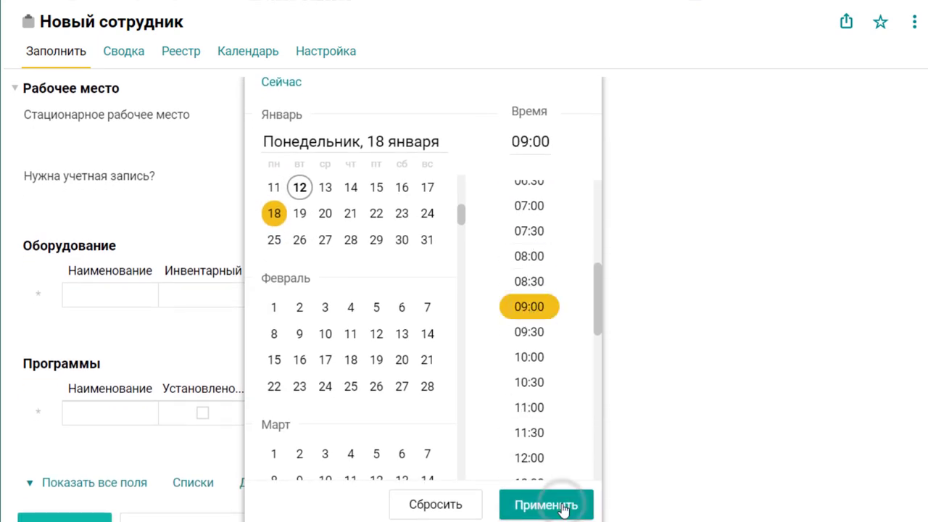
{"action": "left_click", "coordinate": [65, 499]}
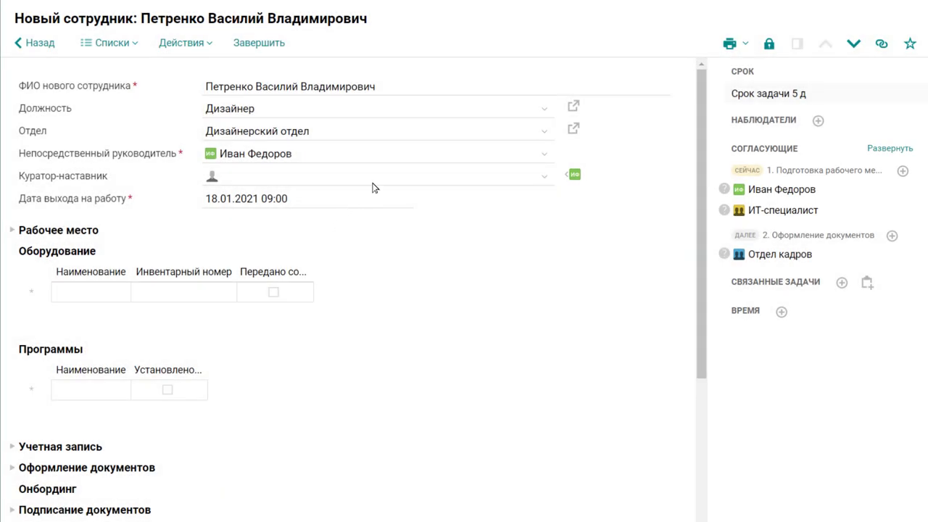
Assign a curator-mentor and answer Да to both Рабочее место questions.
{"action": "left_click", "coordinate": [373, 181]}
{"action": "type", "text": "мень"}
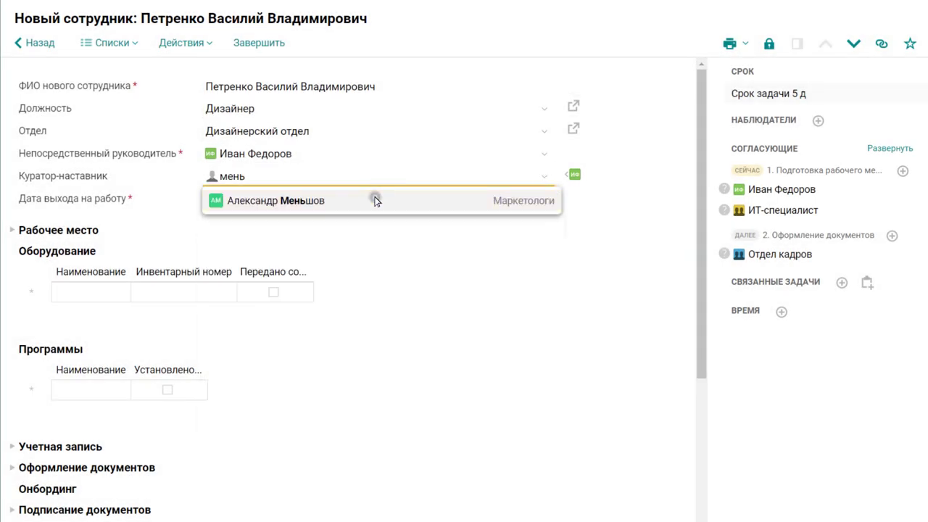
{"action": "left_click", "coordinate": [373, 199]}
{"action": "left_click", "coordinate": [101, 232]}
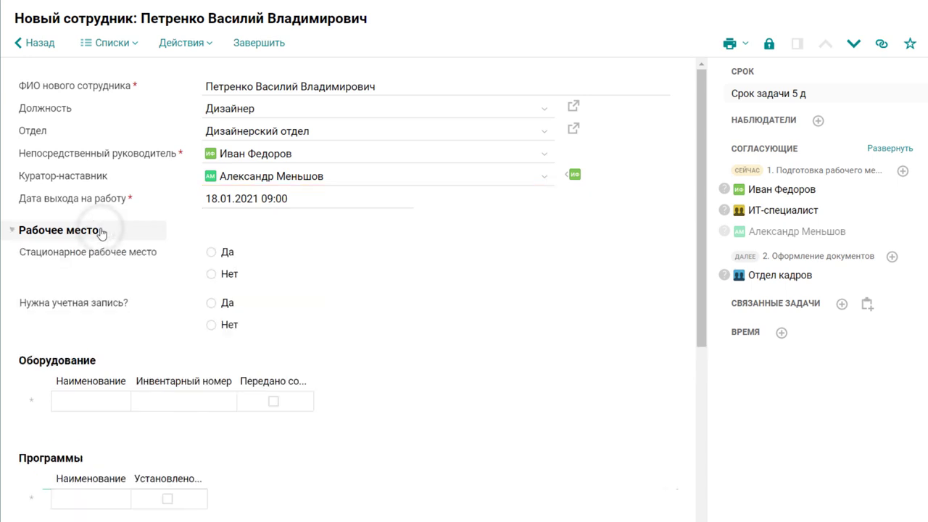
{"action": "left_click", "coordinate": [211, 252]}
{"action": "left_click", "coordinate": [211, 303]}
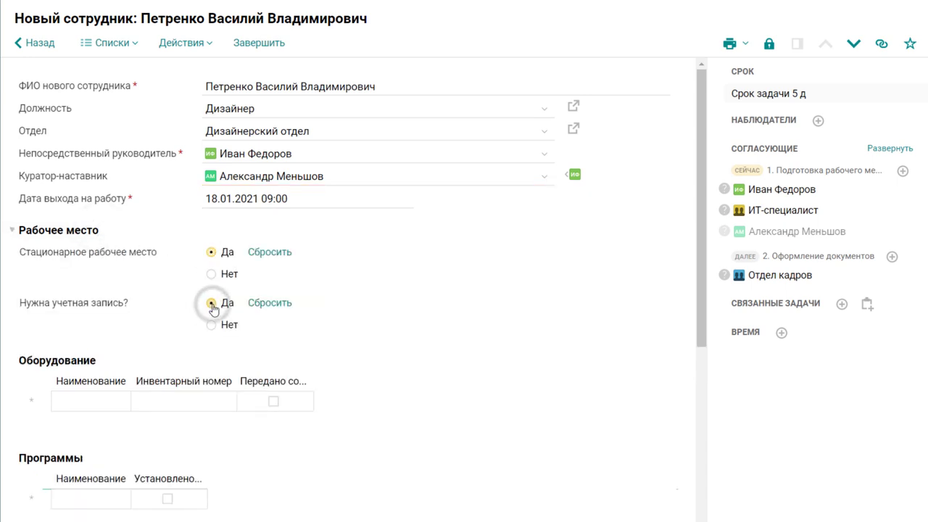
List equipment: Широкоформатный монитор, Системный блок, Клавиатура, Беспроводная мышь, Наушники, Телефон.
{"action": "scroll", "coordinate": [213, 307], "scroll_direction": "down", "scroll_amount": 4}
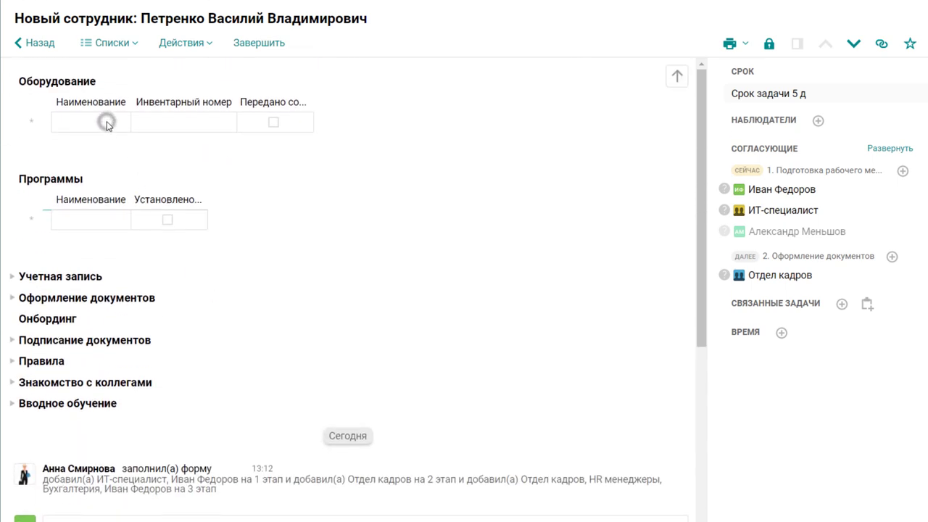
{"action": "left_click", "coordinate": [106, 121]}
{"action": "type", "text": "Широкоформатный монитор"}
{"action": "key", "text": "Return"}
{"action": "type", "text": "Системный блок"}
{"action": "key", "text": "Return"}
{"action": "type", "text": "К"}
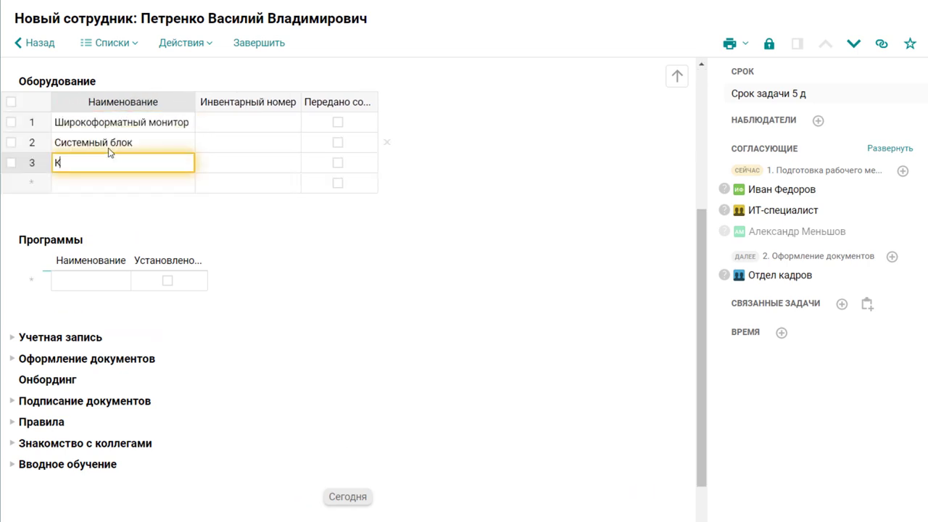
{"action": "type", "text": "лавиатура"}
{"action": "key", "text": "Return"}
{"action": "type", "text": "Беспроводная мышь"}
{"action": "key", "text": "Return"}
{"action": "type", "text": "Наушники"}
{"action": "key", "text": "Return"}
{"action": "type", "text": "Телефон"}
{"action": "key", "text": "Return"}
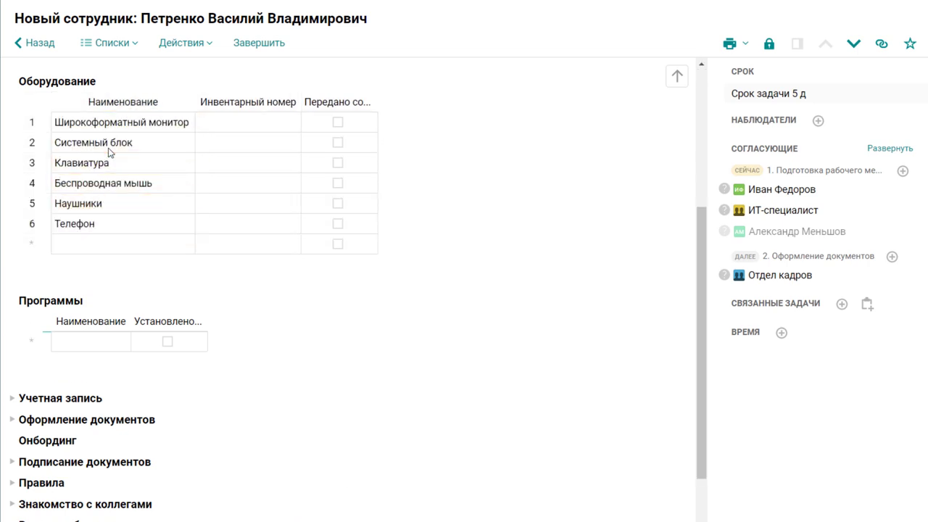
List programs Microsoft Office, 1С and Adobe Photoshop, then approve the first stage.
{"action": "left_click", "coordinate": [118, 341]}
{"action": "type", "text": "Microsoft Office"}
{"action": "key", "text": "Return"}
{"action": "type", "text": "1С"}
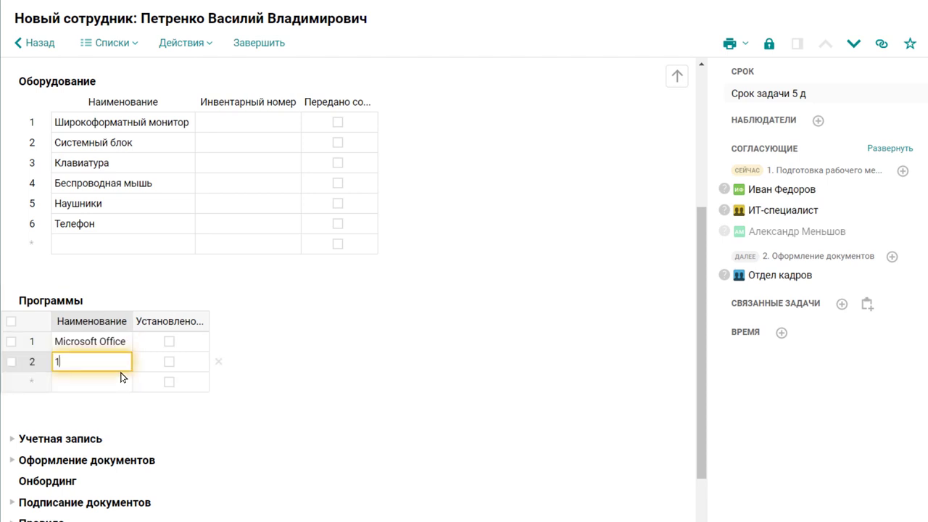
{"action": "key", "text": "Return"}
{"action": "type", "text": "Adobe Photoshop"}
{"action": "key", "text": "Return"}
{"action": "scroll", "coordinate": [122, 376], "scroll_direction": "down", "scroll_amount": 1}
{"action": "scroll", "coordinate": [122, 377], "scroll_direction": "down", "scroll_amount": 5}
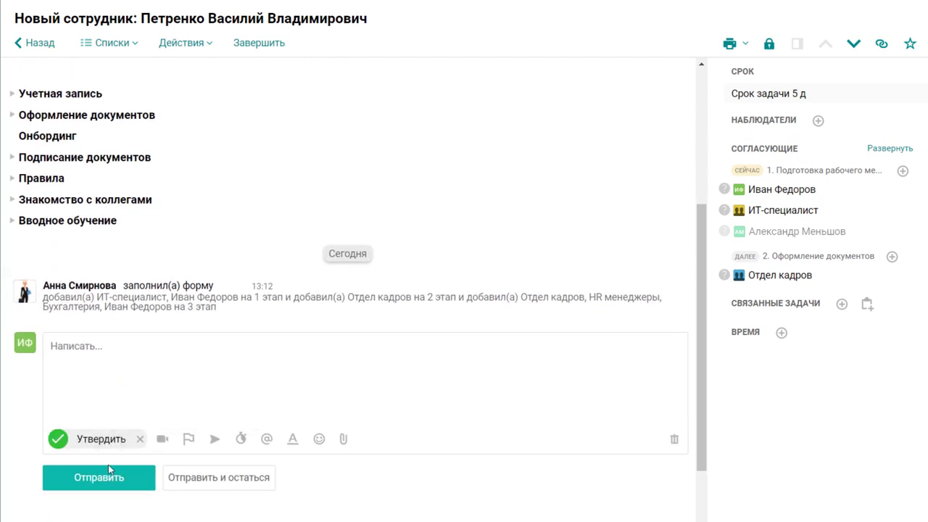
{"action": "left_click", "coordinate": [109, 476]}
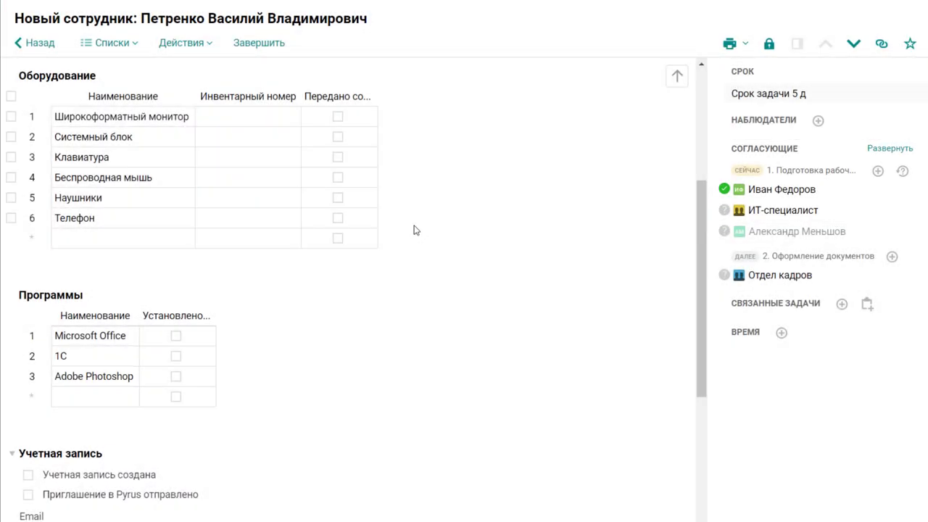
Enter inventory numbers 321, 54782, 231, 235, 5587, 99 and mark all three programs installed.
{"action": "left_click", "coordinate": [272, 120]}
{"action": "type", "text": "321 54782 231 235 5587 99"}
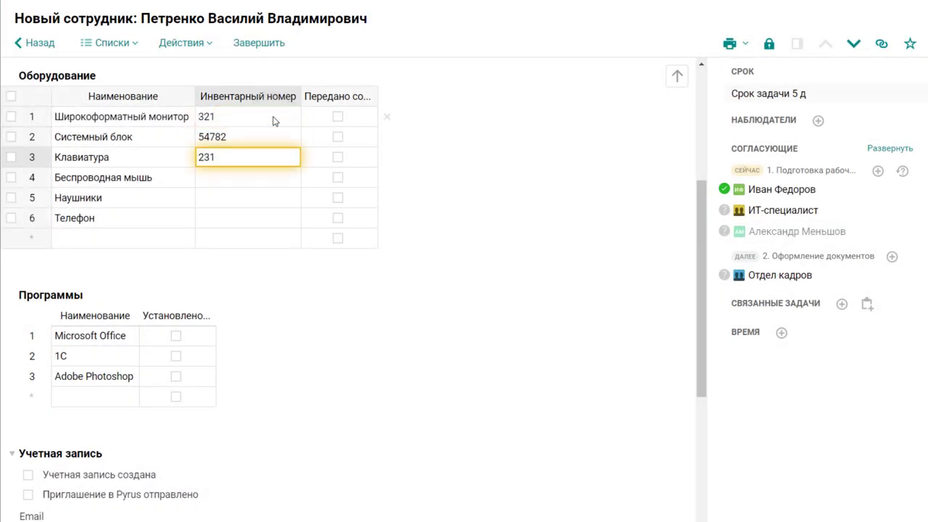
{"action": "key", "text": "Return"}
{"action": "left_click", "coordinate": [176, 335]}
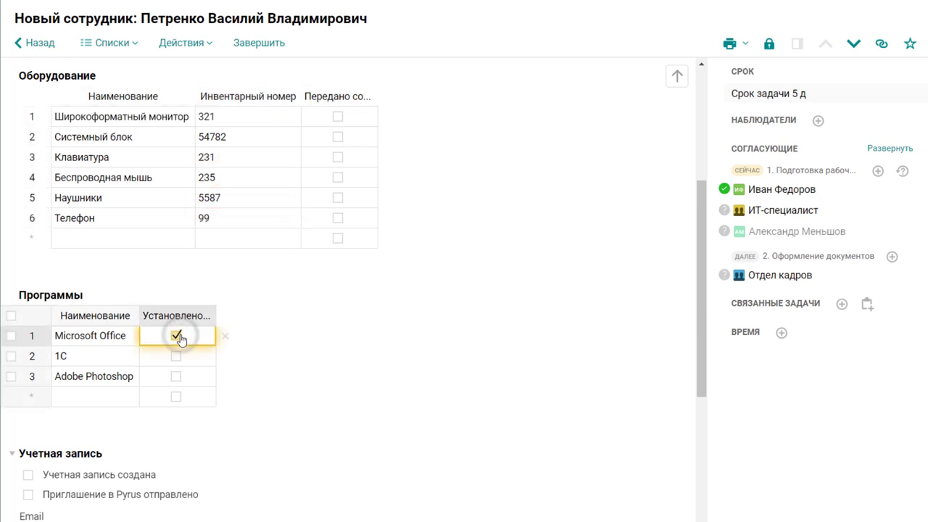
{"action": "left_click", "coordinate": [176, 356]}
{"action": "left_click", "coordinate": [176, 376]}
Fill in the employee's email address and approve the stage.
{"action": "scroll", "coordinate": [178, 383], "scroll_direction": "down", "scroll_amount": 5}
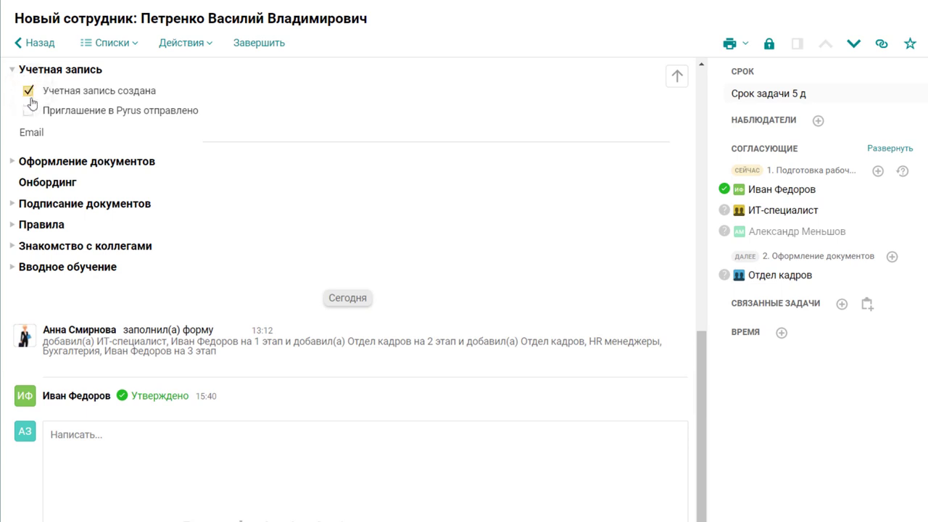
{"action": "left_click", "coordinate": [210, 135]}
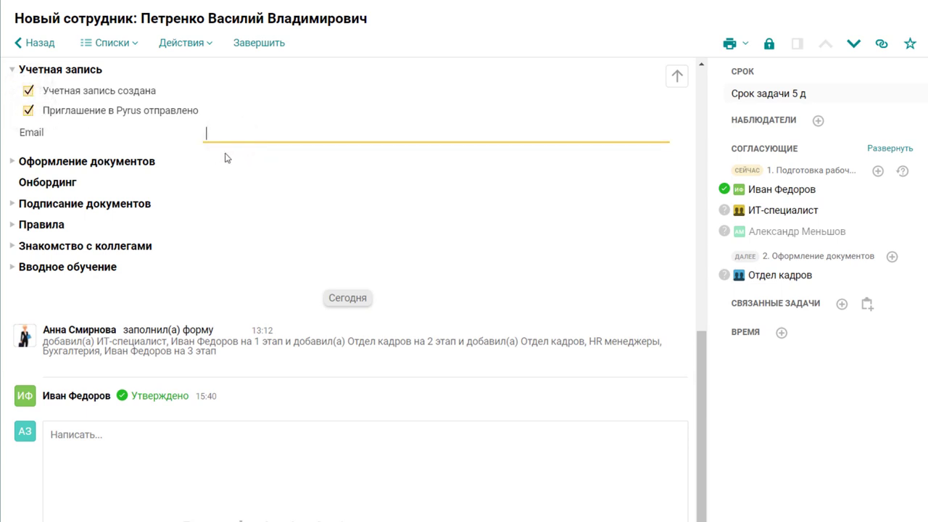
{"action": "scroll", "coordinate": [224, 163], "scroll_direction": "down", "scroll_amount": 2}
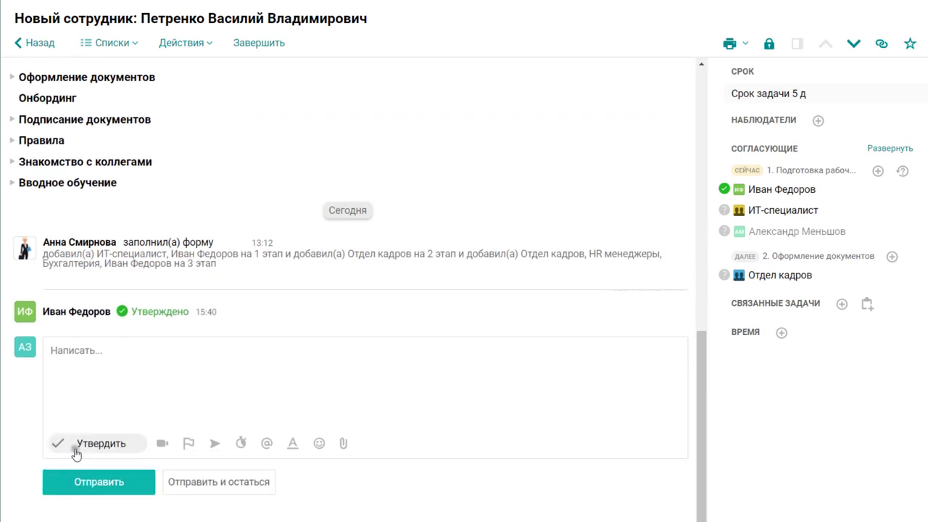
{"action": "left_click", "coordinate": [83, 481]}
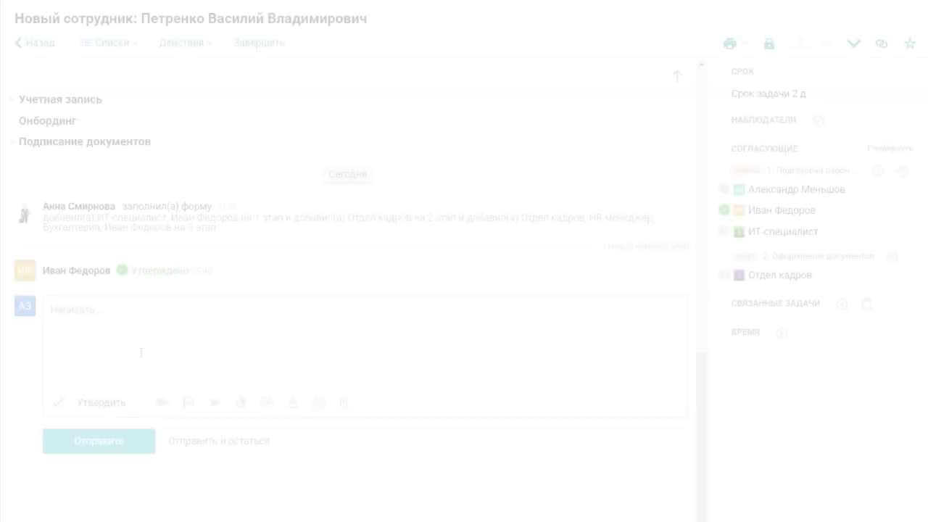
Post a comment mentioning a fellow approver, then close the task to return to Входящие.
{"action": "type", "text": "Алекса"}
{"action": "left_click", "coordinate": [142, 339]}
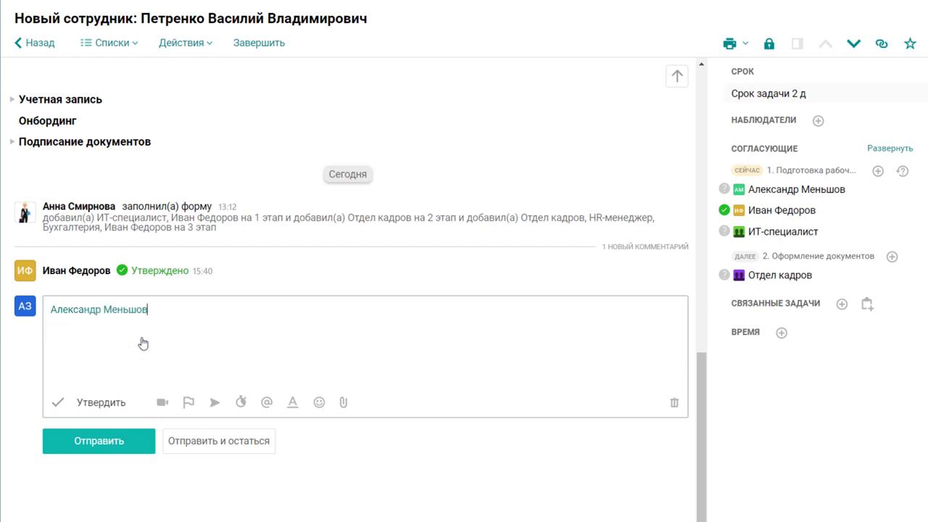
{"action": "left_click", "coordinate": [172, 443]}
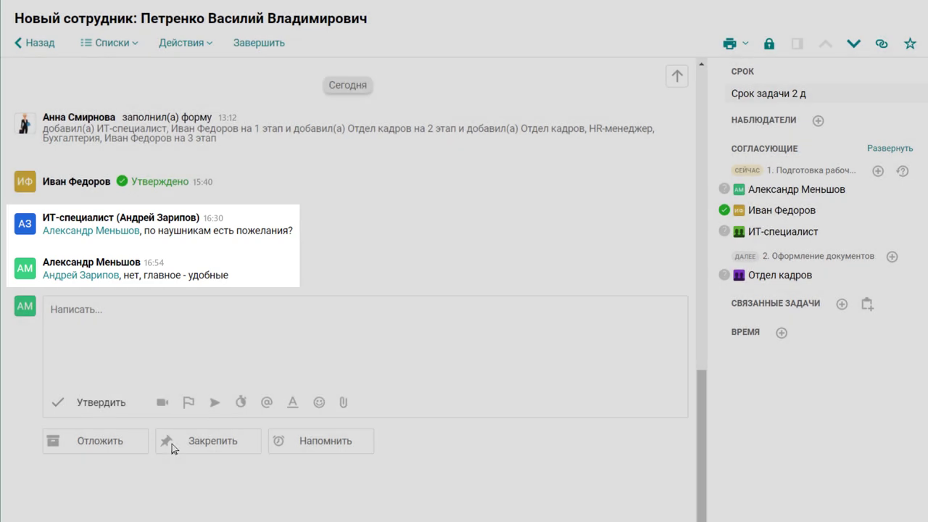
{"action": "key", "text": "Escape"}
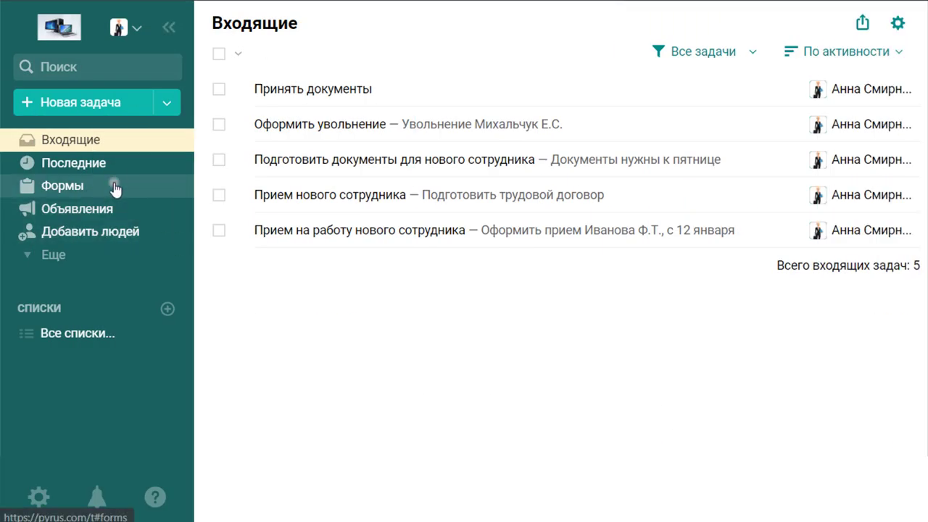
Open the Новый сотрудник form template for editing.
{"action": "left_click", "coordinate": [113, 184]}
{"action": "left_click", "coordinate": [287, 270]}
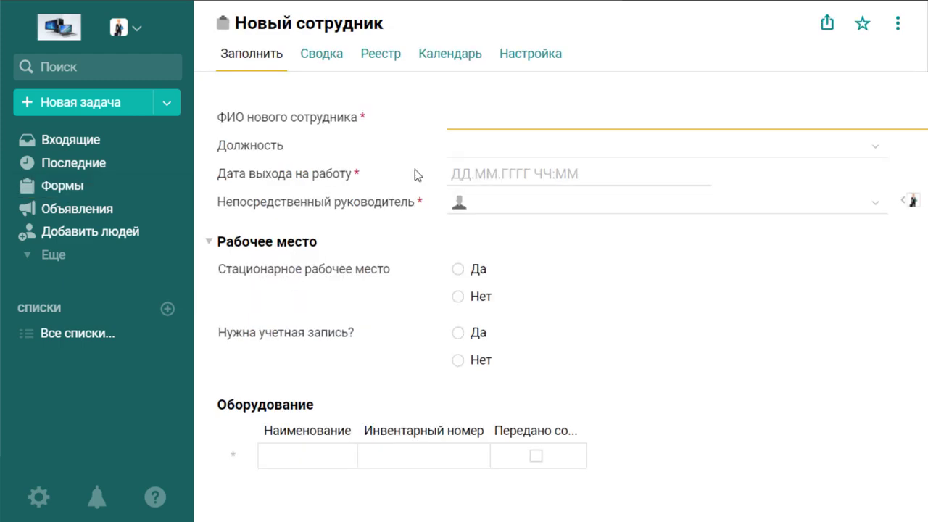
{"action": "left_click", "coordinate": [532, 61]}
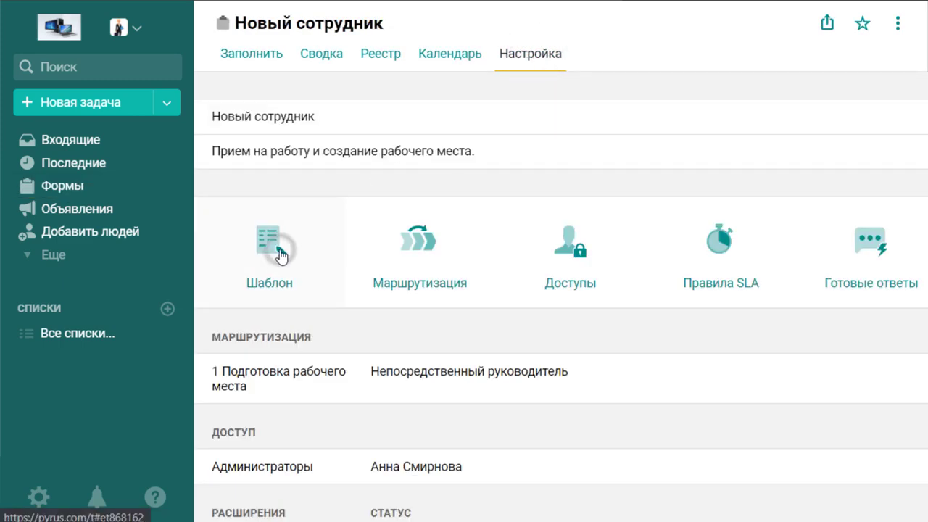
{"action": "left_click", "coordinate": [281, 255]}
Add an Отдел catalog field below Должность, linked to the Отделы catalog.
{"action": "left_click_drag", "start_coordinate": [112, 181], "coordinate": [492, 153]}
{"action": "left_click_drag", "start_coordinate": [737, 114], "coordinate": [644, 127]}
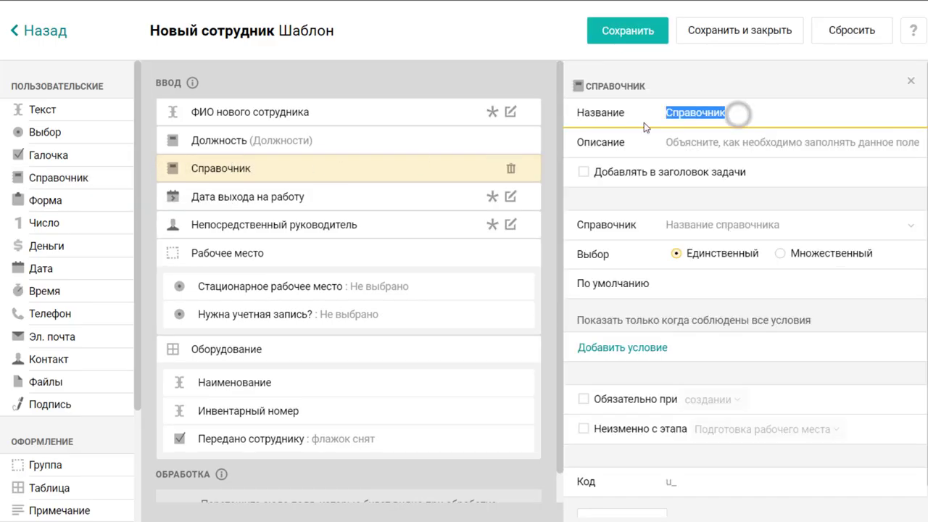
{"action": "type", "text": "Отдел"}
{"action": "left_click", "coordinate": [730, 224]}
{"action": "type", "text": "от"}
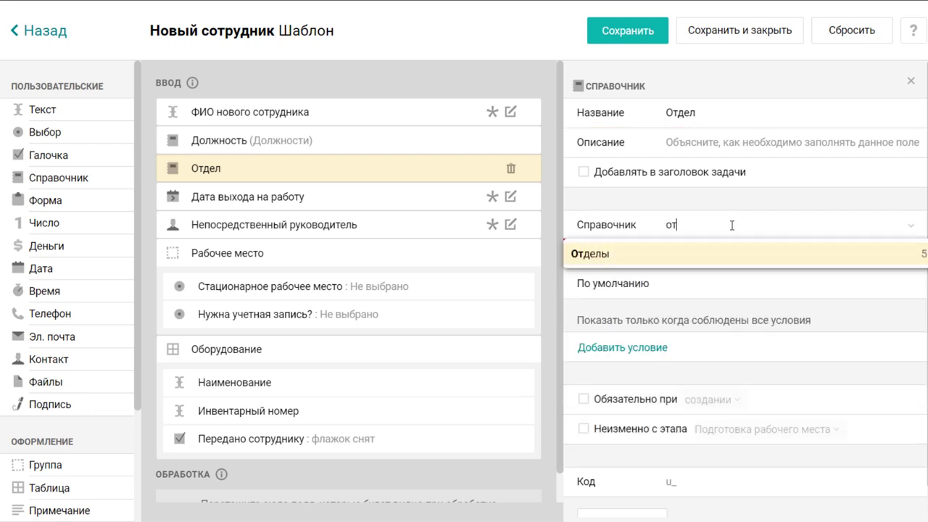
{"action": "left_click", "coordinate": [734, 254]}
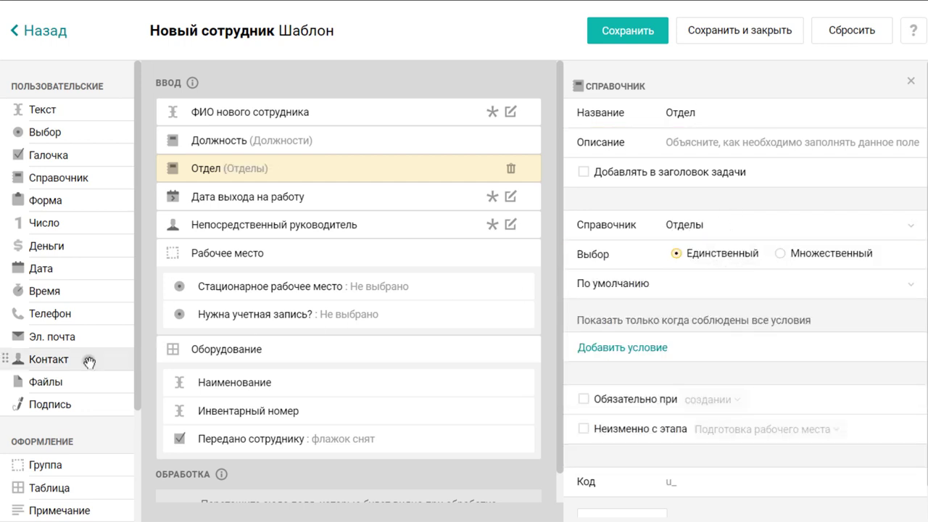
Add a Куратор-наставник contact field below Непосредственный руководитель.
{"action": "left_click_drag", "start_coordinate": [89, 358], "coordinate": [331, 230]}
{"action": "double_click", "coordinate": [712, 116]}
{"action": "type", "text": "Куратор-наставник"}
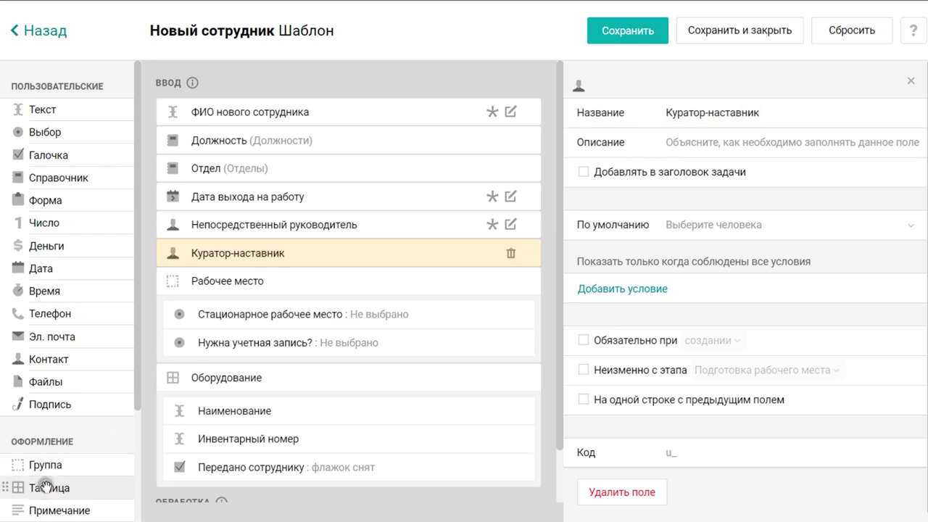
Add a Программы table with a text column and an Установлено сотруднику checkbox column.
{"action": "left_click_drag", "start_coordinate": [45, 487], "coordinate": [218, 478]}
{"action": "double_click", "coordinate": [700, 112]}
{"action": "type", "text": "Программы"}
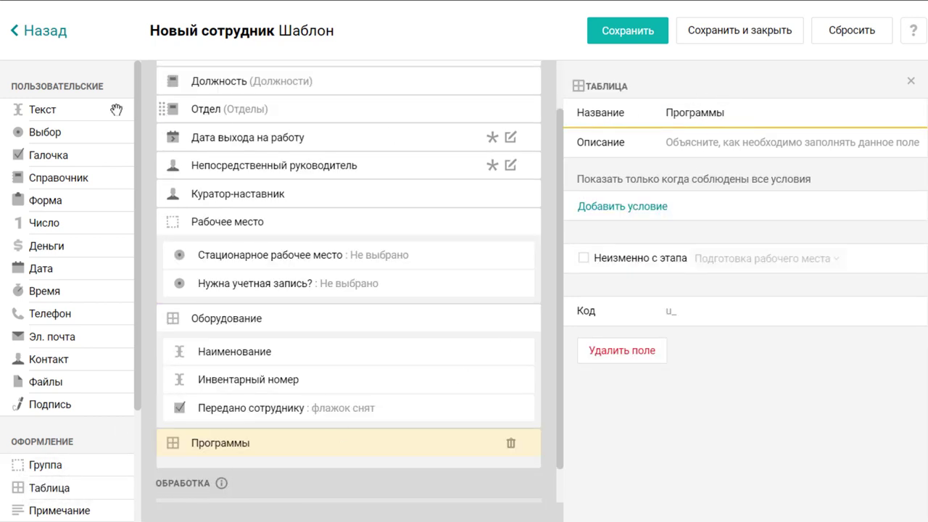
{"action": "left_click_drag", "start_coordinate": [116, 110], "coordinate": [242, 478]}
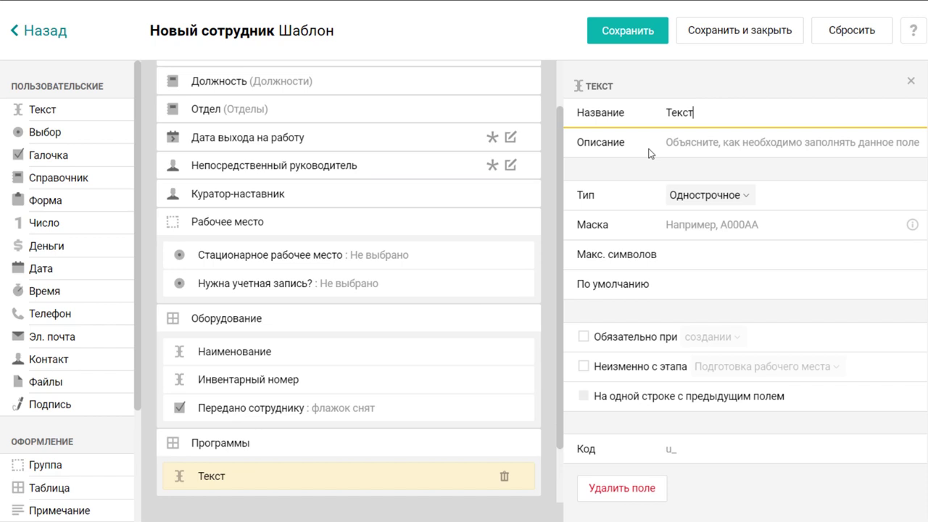
{"action": "double_click", "coordinate": [685, 115]}
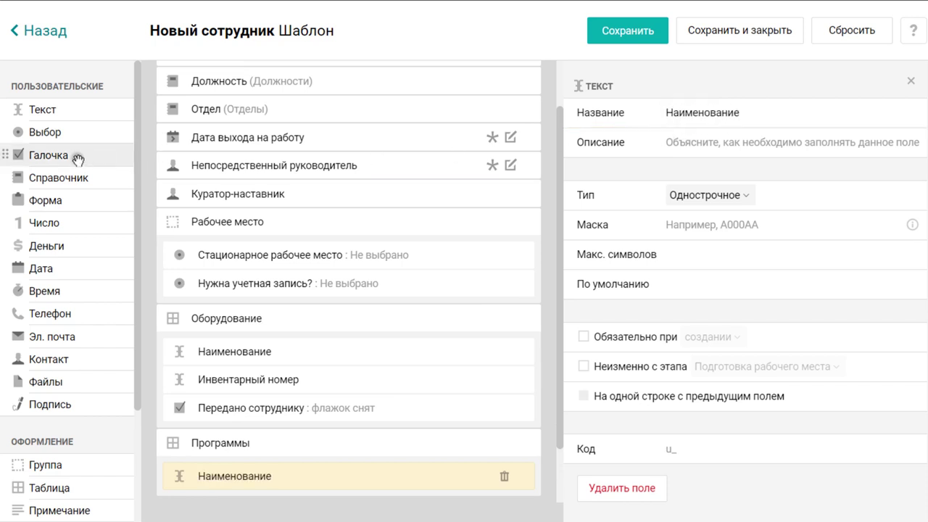
{"action": "left_click_drag", "start_coordinate": [77, 156], "coordinate": [256, 419]}
{"action": "double_click", "coordinate": [706, 114]}
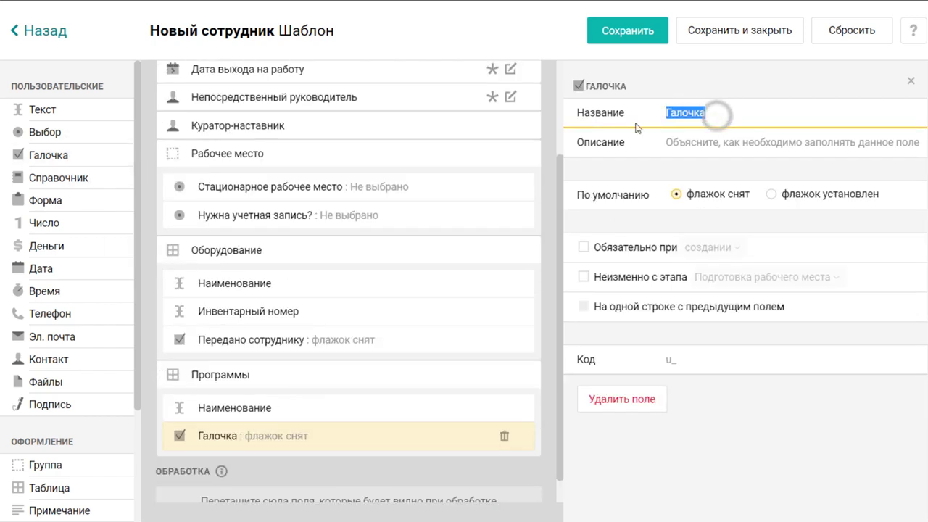
{"action": "type", "text": "Установлено сотруднику"}
Add an Учетная запись group containing an Учетная запись создана checkbox.
{"action": "scroll", "coordinate": [561, 184], "scroll_direction": "down", "scroll_amount": 1}
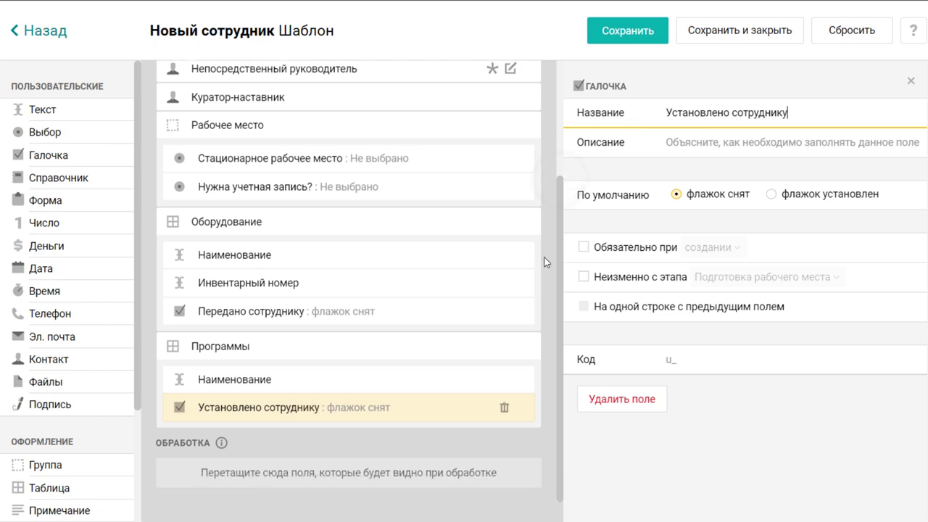
{"action": "left_click_drag", "start_coordinate": [94, 464], "coordinate": [217, 478]}
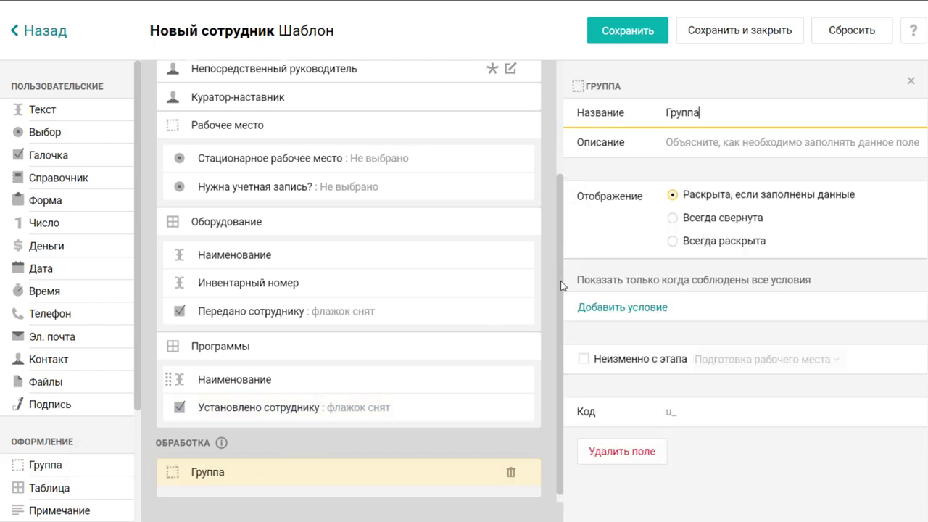
{"action": "double_click", "coordinate": [685, 113]}
{"action": "type", "text": "Учетная запись"}
{"action": "left_click_drag", "start_coordinate": [89, 155], "coordinate": [218, 467]}
{"action": "double_click", "coordinate": [732, 114]}
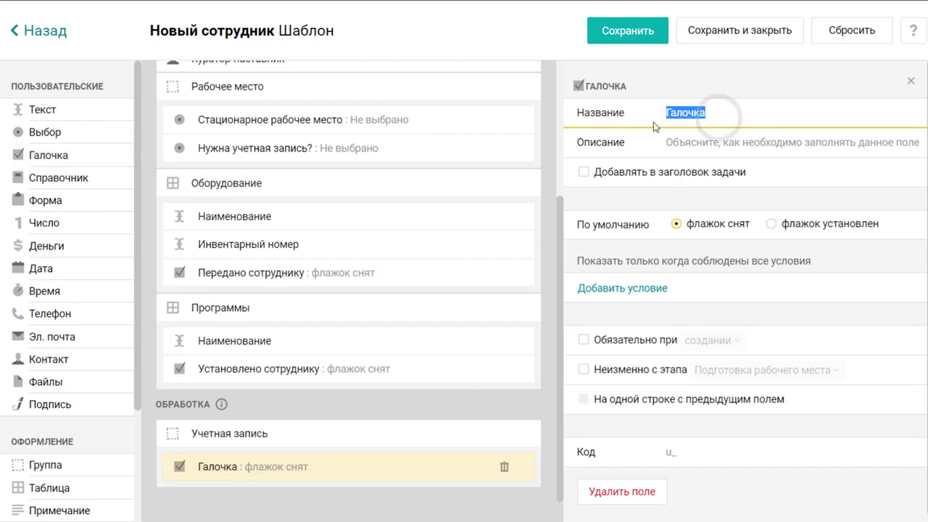
{"action": "type", "text": "Учетная запись создана"}
Add a Приглашение в Pyrus отправлено checkbox and an Email text field below it.
{"action": "left_click_drag", "start_coordinate": [58, 155], "coordinate": [410, 428]}
{"action": "left_click_drag", "start_coordinate": [713, 118], "coordinate": [650, 116]}
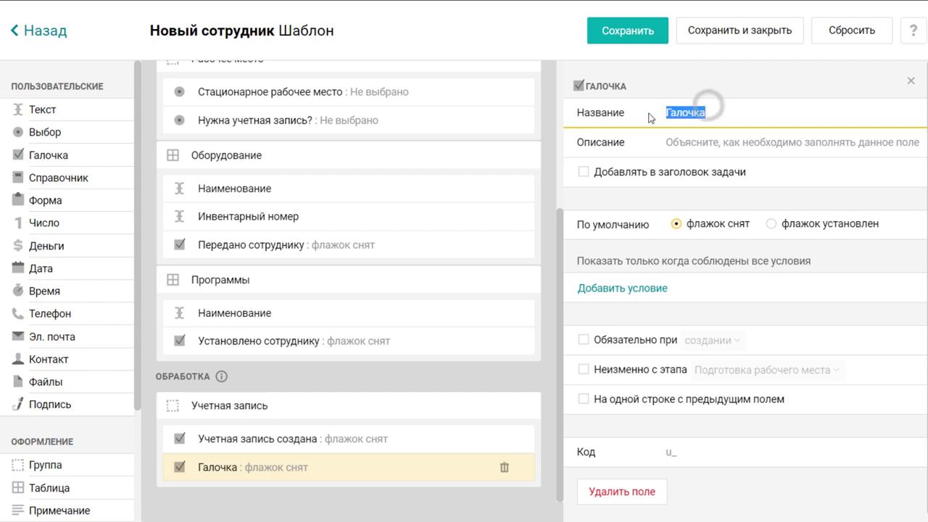
{"action": "type", "text": "Приглашение в Pyrus отправлено"}
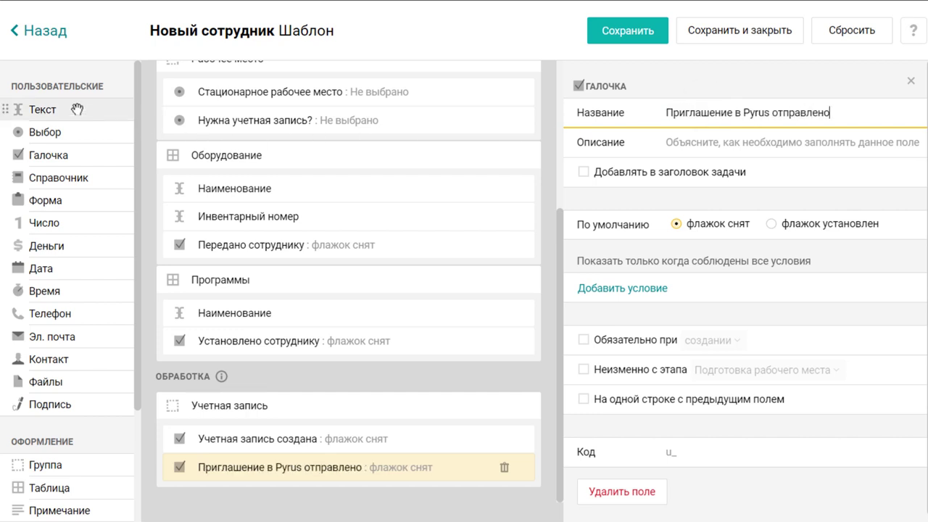
{"action": "left_click_drag", "start_coordinate": [67, 108], "coordinate": [291, 472]}
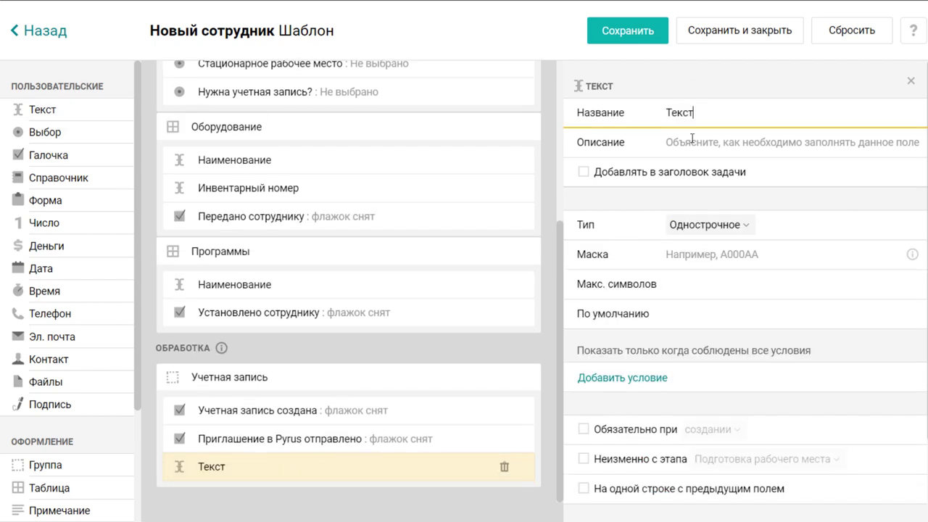
{"action": "left_click_drag", "start_coordinate": [702, 113], "coordinate": [635, 116]}
{"action": "type", "text": "Email"}
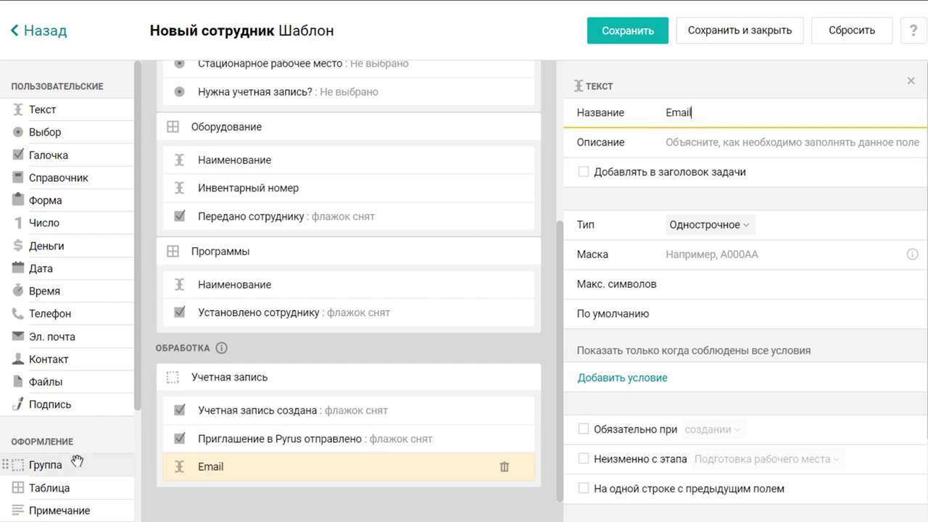
Add an Онбординг group below the Email field.
{"action": "left_click_drag", "start_coordinate": [63, 464], "coordinate": [224, 482]}
{"action": "left_click_drag", "start_coordinate": [736, 113], "coordinate": [620, 127]}
{"action": "type", "text": "Онбординг"}
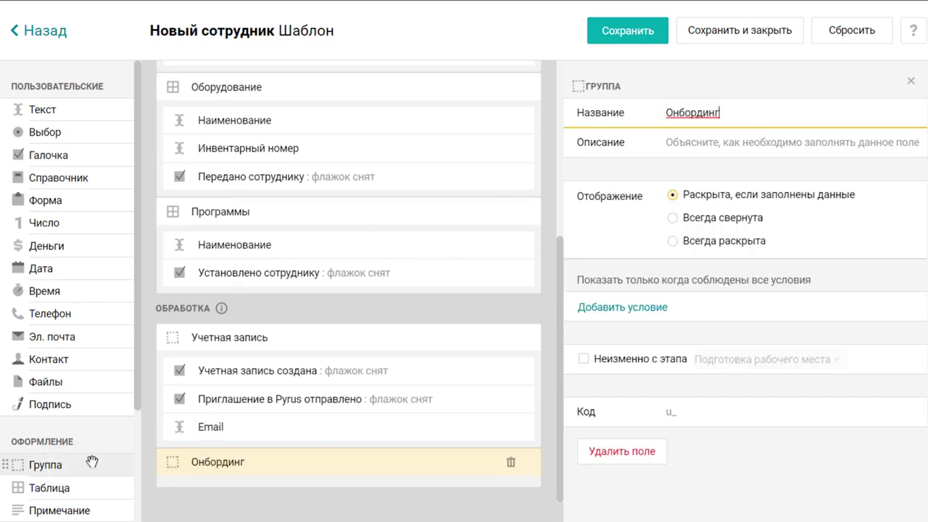
Add a Подписание документов group below Онбординг with a Трудовой договор подписан checkbox.
{"action": "left_click_drag", "start_coordinate": [93, 464], "coordinate": [371, 418]}
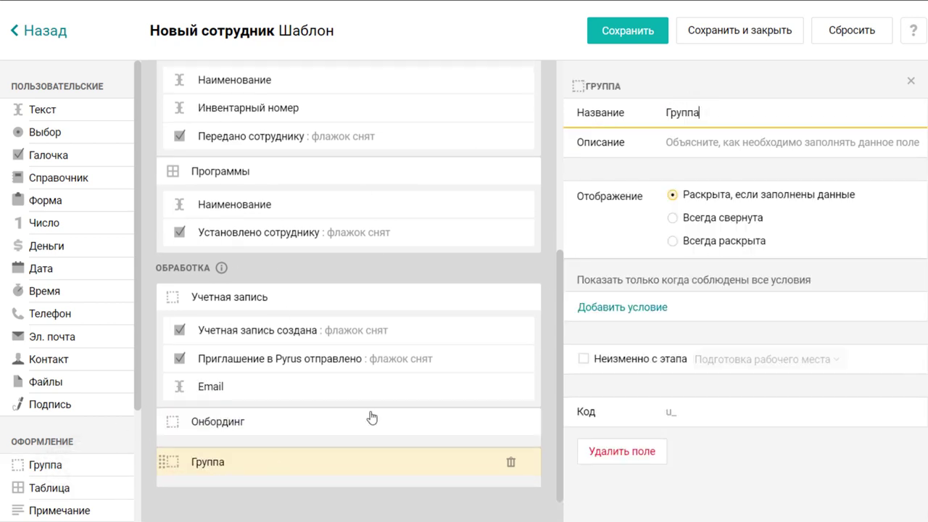
{"action": "left_click_drag", "start_coordinate": [661, 121], "coordinate": [633, 124]}
{"action": "type", "text": "Подписание документов"}
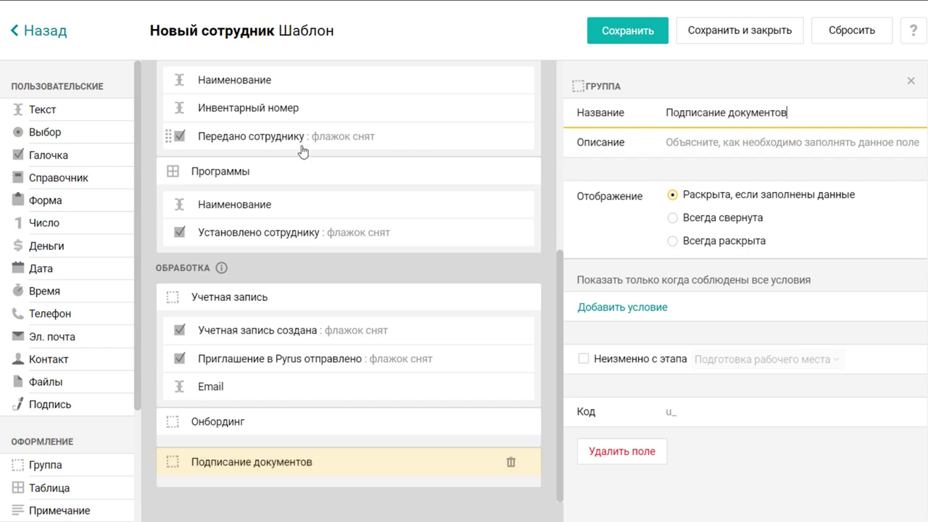
{"action": "left_click_drag", "start_coordinate": [101, 154], "coordinate": [250, 490]}
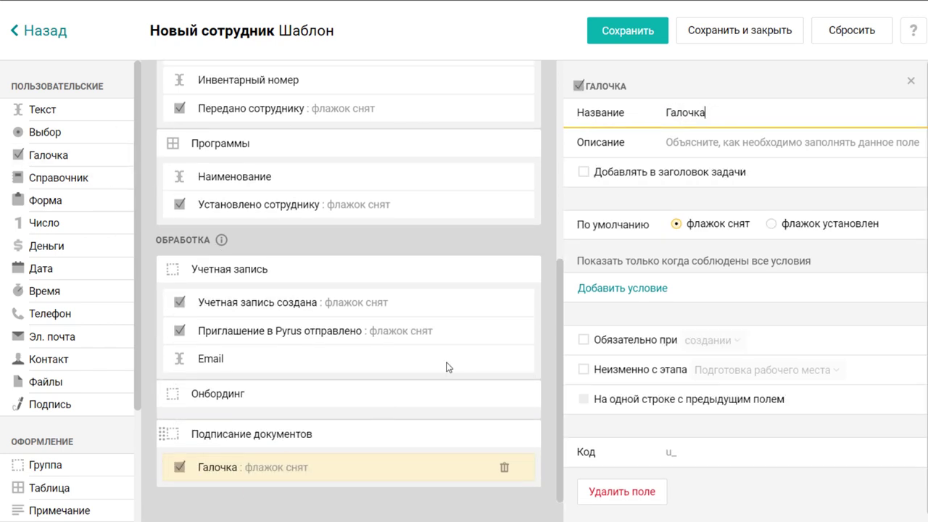
{"action": "left_click_drag", "start_coordinate": [716, 112], "coordinate": [615, 111]}
{"action": "type", "text": "Трудовой договор подписан"}
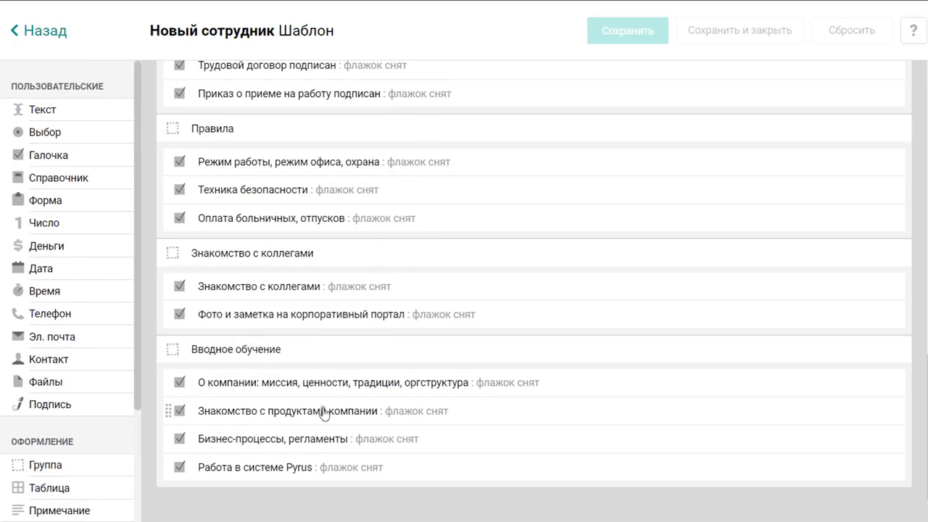
Tick 'На одной строке с предыдущим полем' for Знакомство с продуктами компании and Работа в системе Pyrus.
{"action": "left_click", "coordinate": [324, 414]}
{"action": "left_click", "coordinate": [626, 403]}
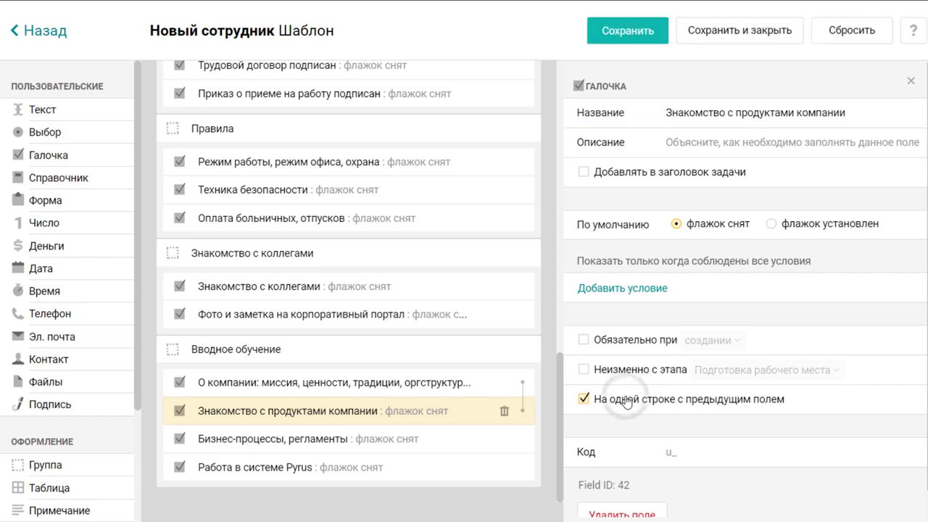
{"action": "left_click", "coordinate": [483, 471]}
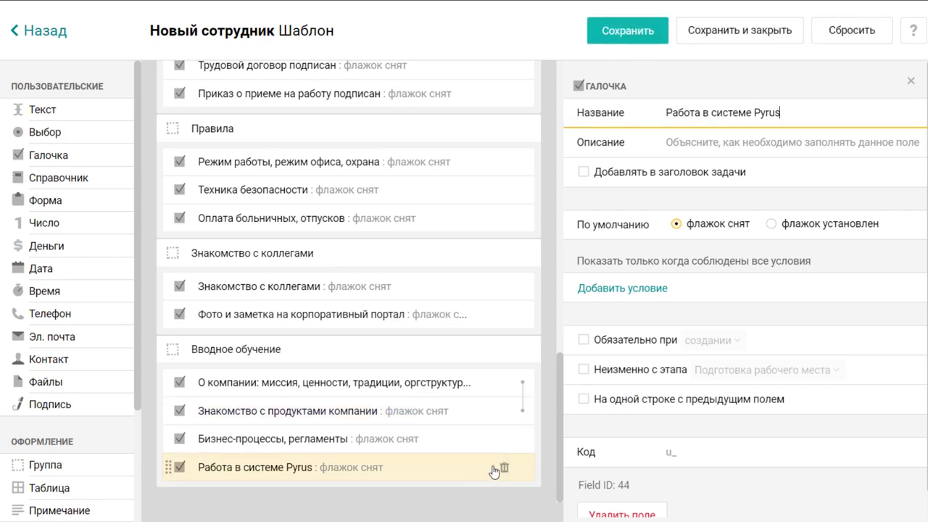
{"action": "left_click", "coordinate": [627, 406]}
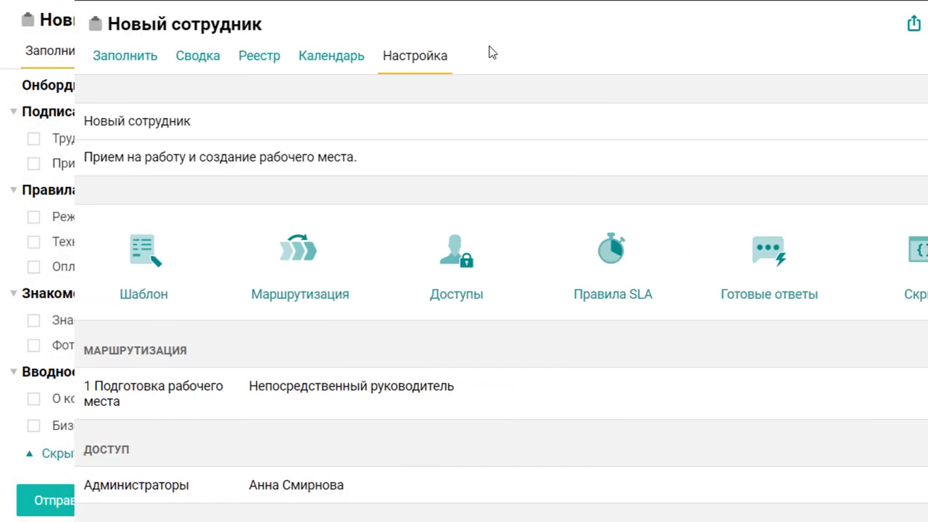
Add Куратор-наставник and ИТ-специалист as first-stage approvers in the routing.
{"action": "left_click", "coordinate": [226, 273]}
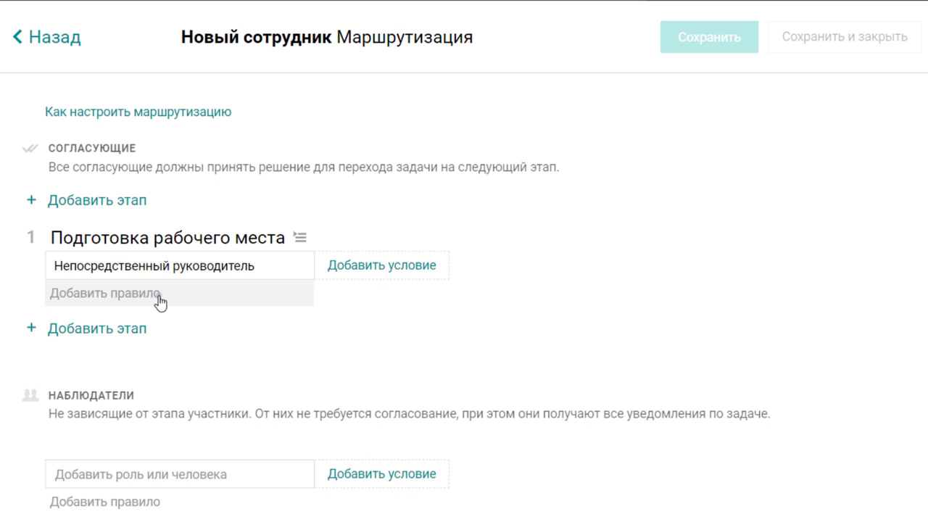
{"action": "left_click", "coordinate": [158, 297]}
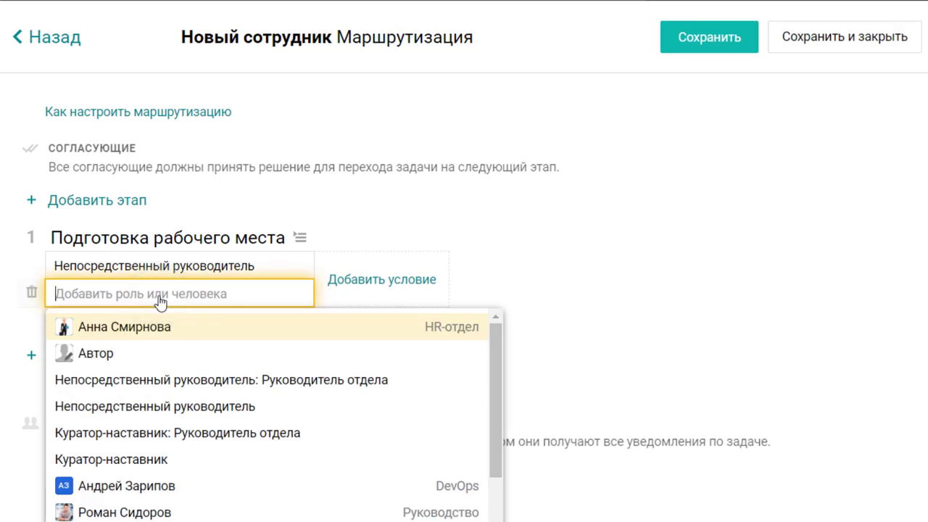
{"action": "left_click", "coordinate": [135, 460]}
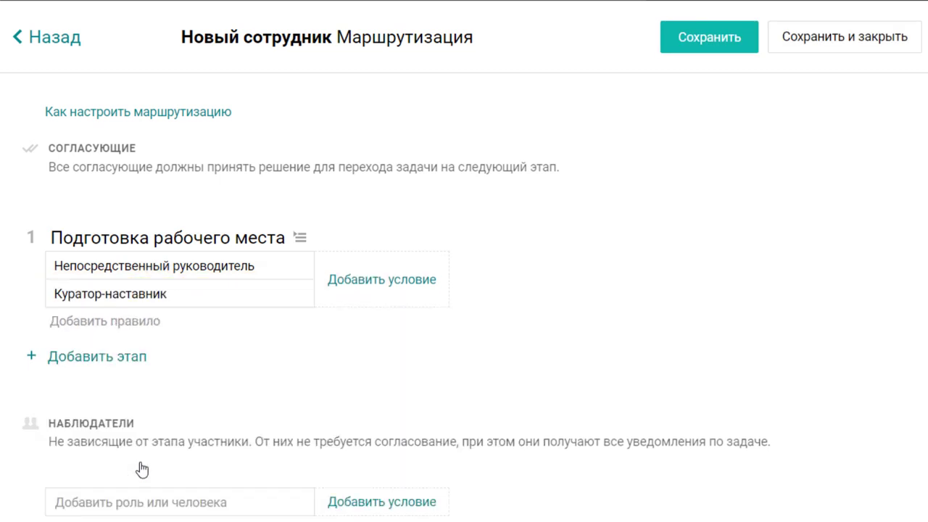
{"action": "left_click", "coordinate": [124, 326]}
{"action": "type", "text": "ИТ"}
{"action": "left_click", "coordinate": [141, 358]}
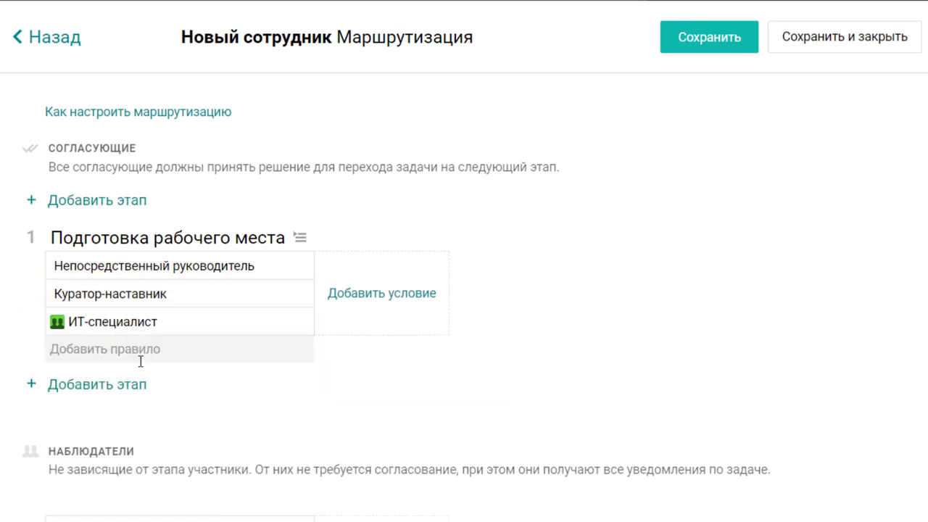
Add a second stage Оформление документов approved by a new role Отдел кадров.
{"action": "left_click", "coordinate": [138, 388]}
{"action": "type", "text": "Оформление документов"}
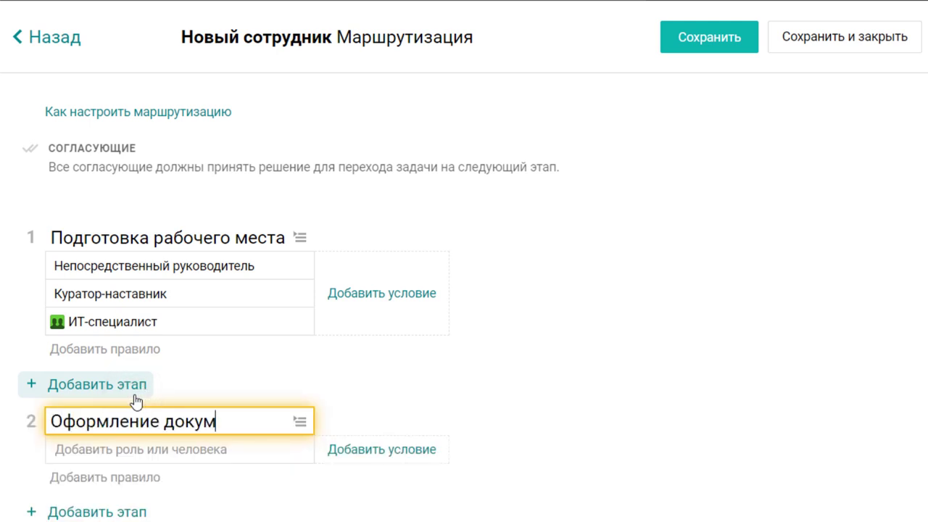
{"action": "key", "text": "Return"}
{"action": "left_click", "coordinate": [140, 447]}
{"action": "type", "text": "Отдел кадров"}
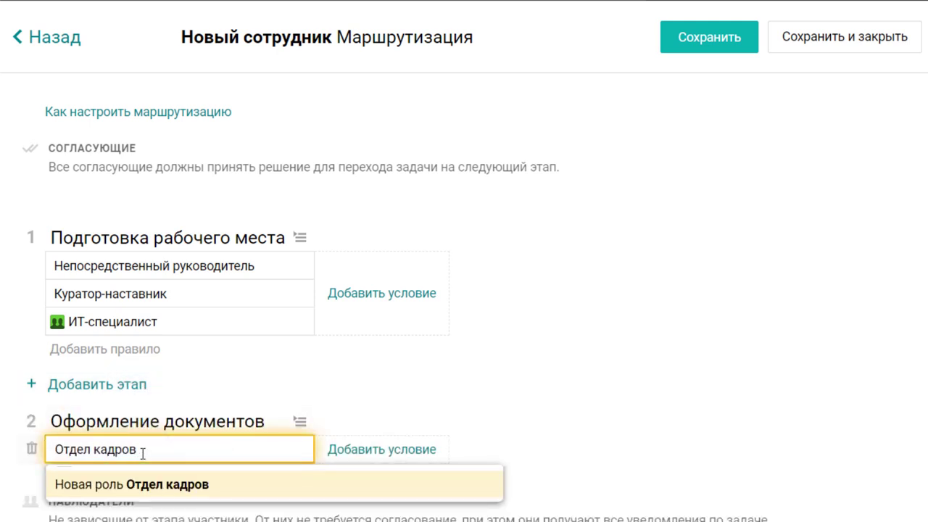
{"action": "key", "text": "Return"}
Add three HR employees to the Отдел кадров role and save it.
{"action": "type", "text": "Ива"}
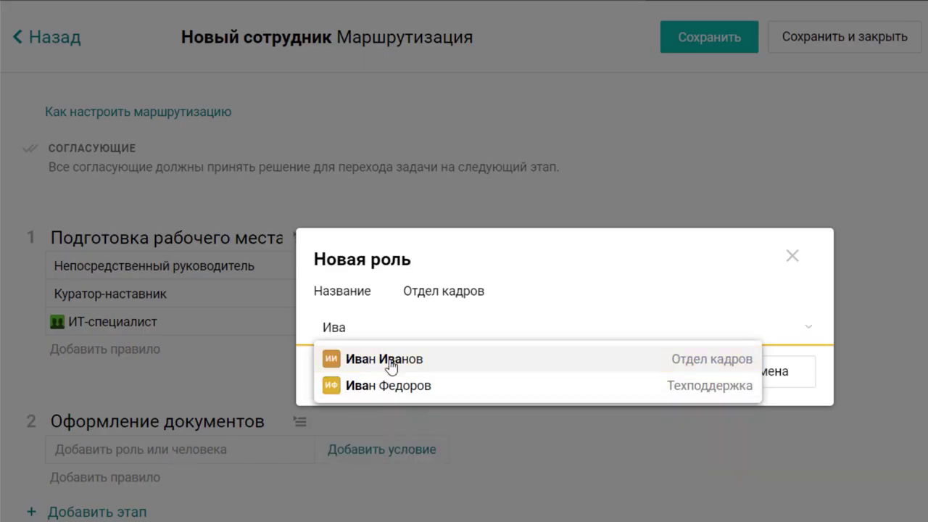
{"action": "left_click", "coordinate": [391, 363]}
{"action": "type", "text": "Потапо"}
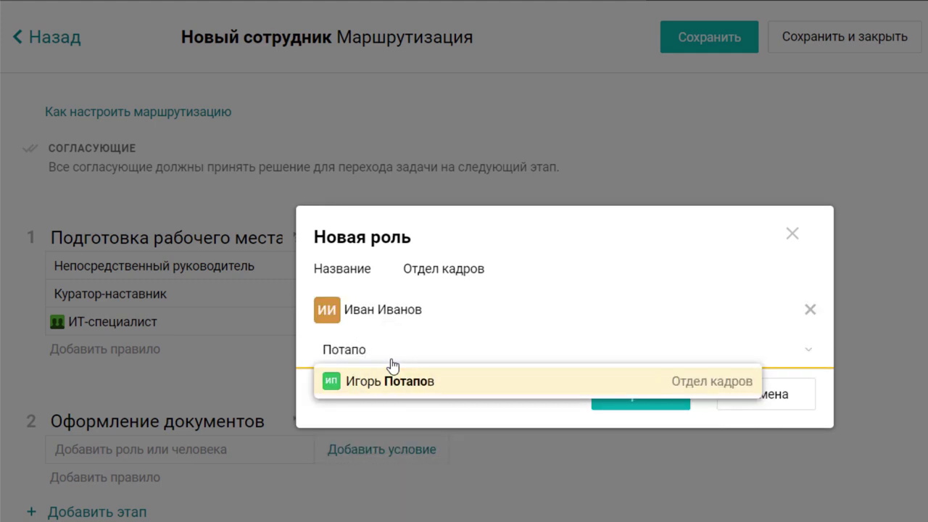
{"action": "left_click", "coordinate": [400, 381]}
{"action": "type", "text": "Черн"}
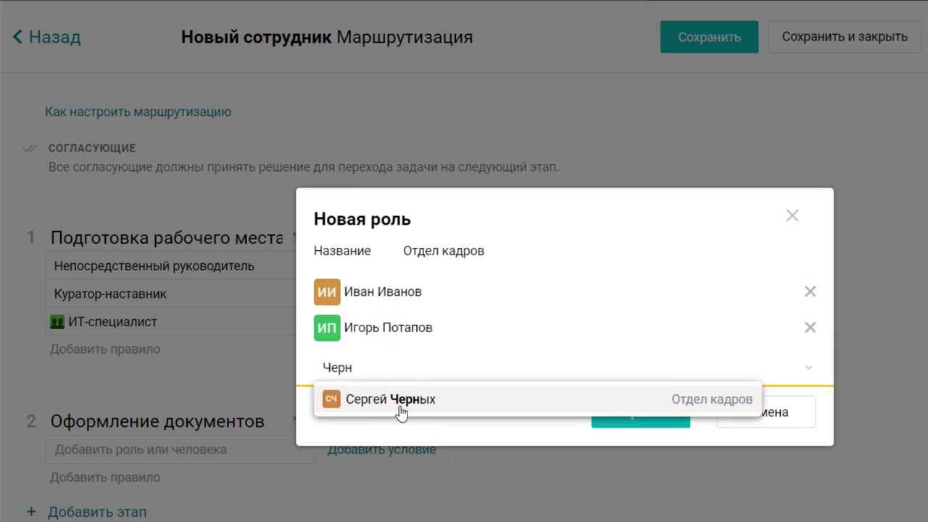
{"action": "left_click", "coordinate": [400, 408]}
{"action": "left_click", "coordinate": [637, 438]}
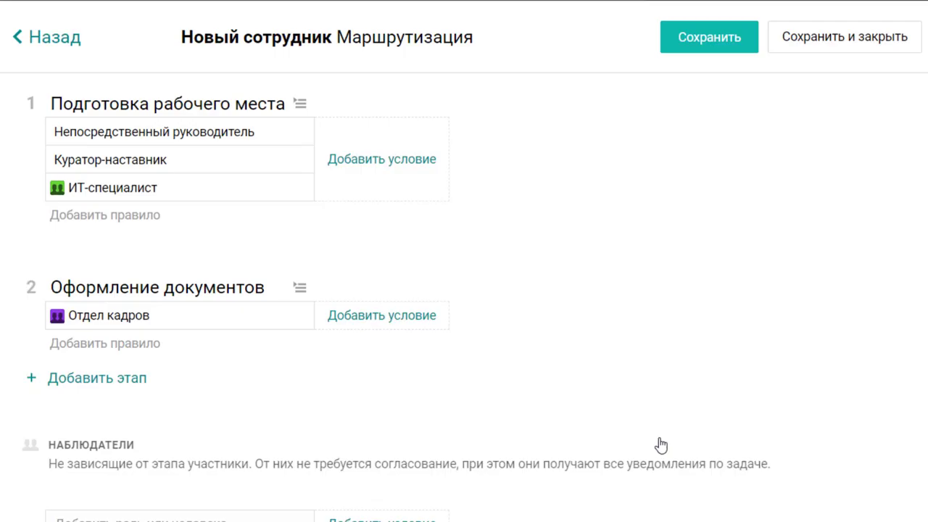
Add a third stage named Онбординг, then approve the task's first stage.
{"action": "left_click", "coordinate": [131, 383]}
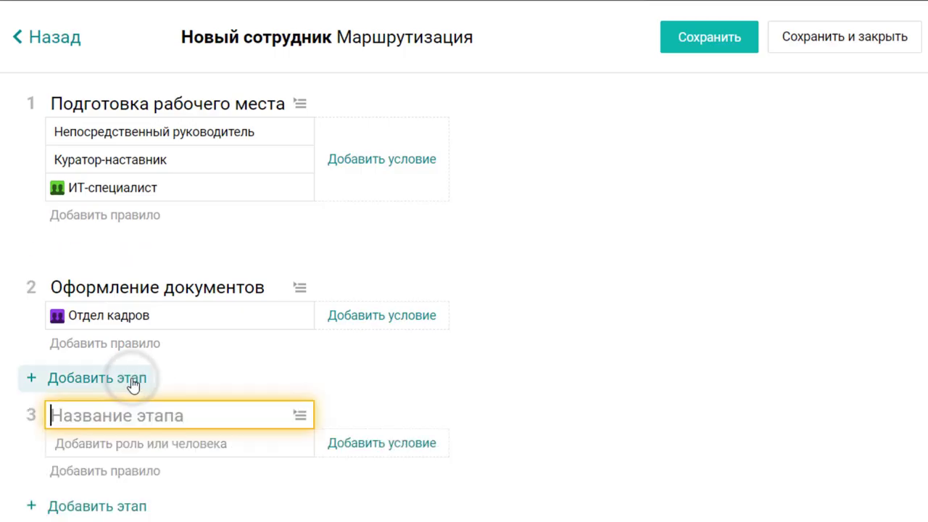
{"action": "type", "text": "Онбординг"}
{"action": "key", "text": "Return"}
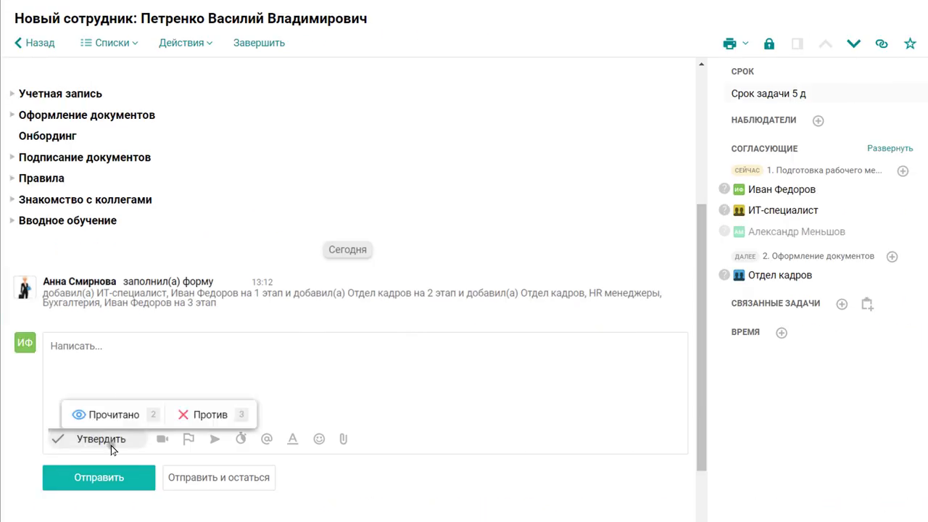
{"action": "left_click", "coordinate": [111, 445]}
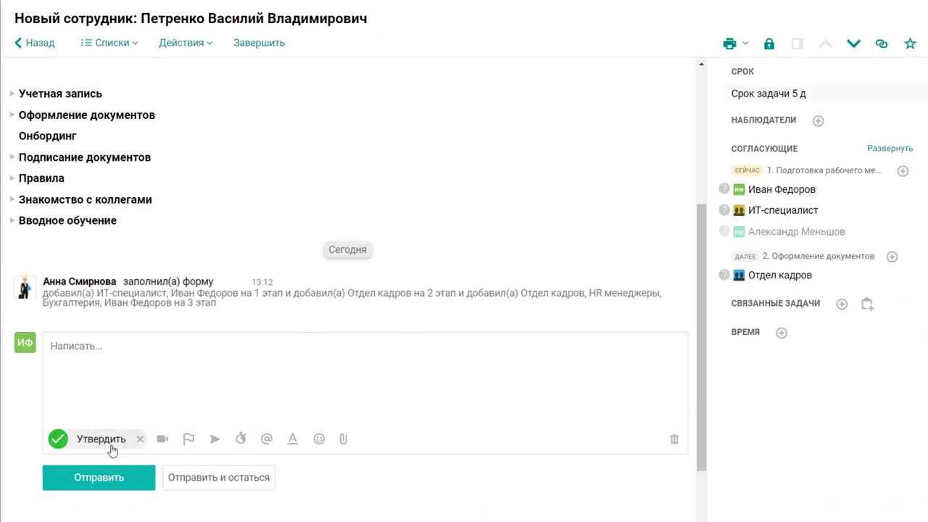
{"action": "left_click", "coordinate": [110, 479]}
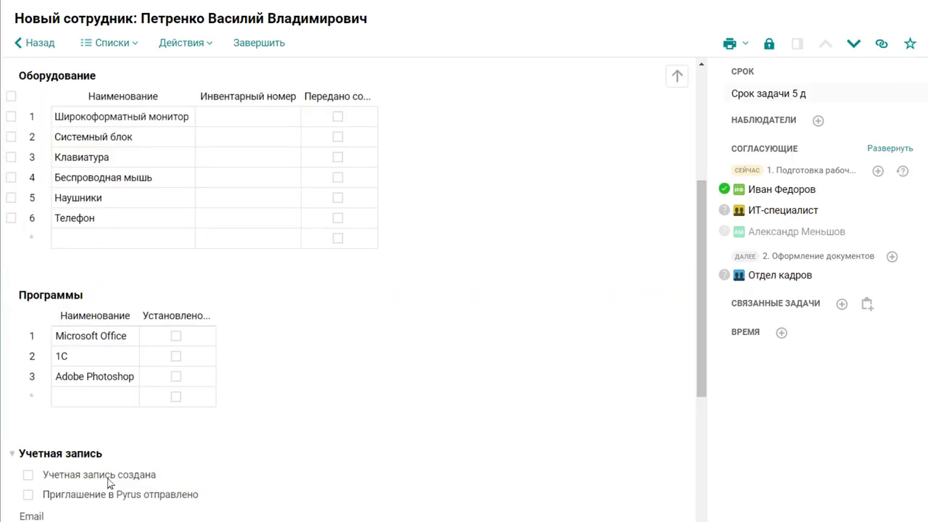